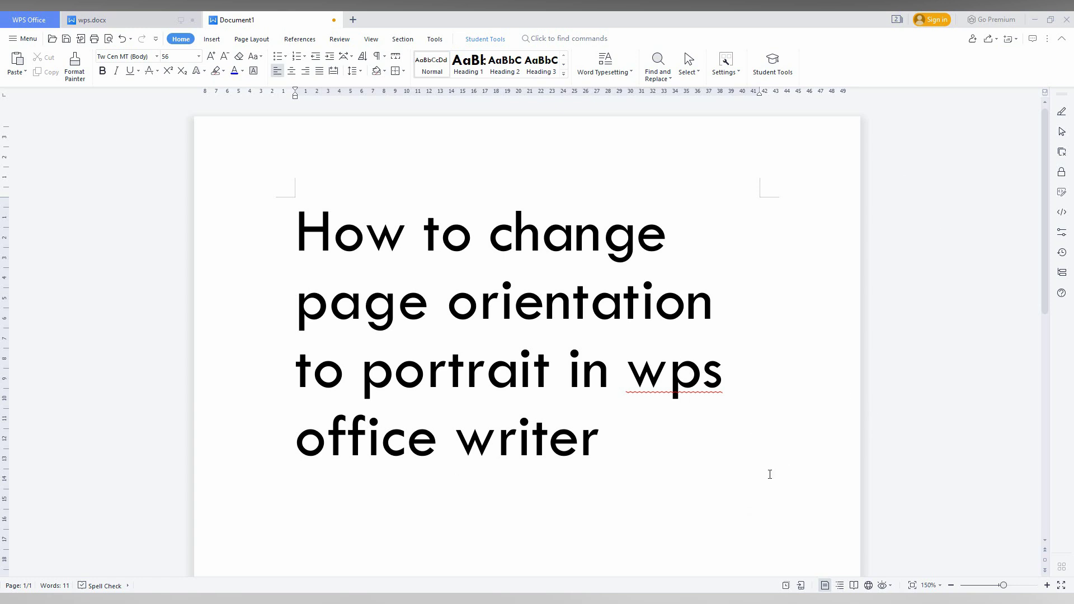
Insert a page break after the heading's last word 'writer' to start a blank second page.
click(950, 585)
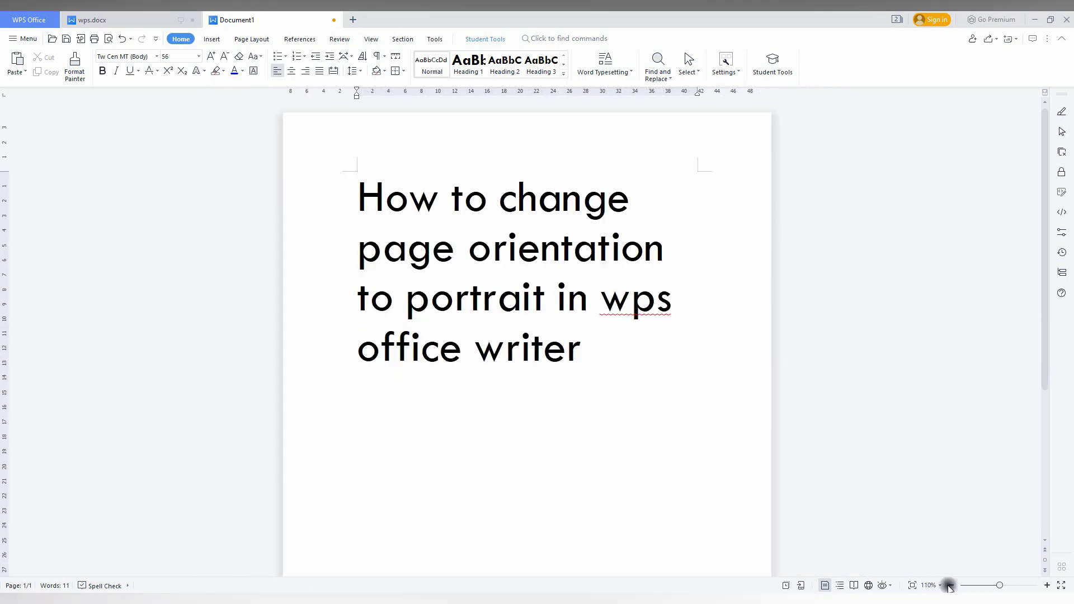
click(950, 586)
click(950, 586)
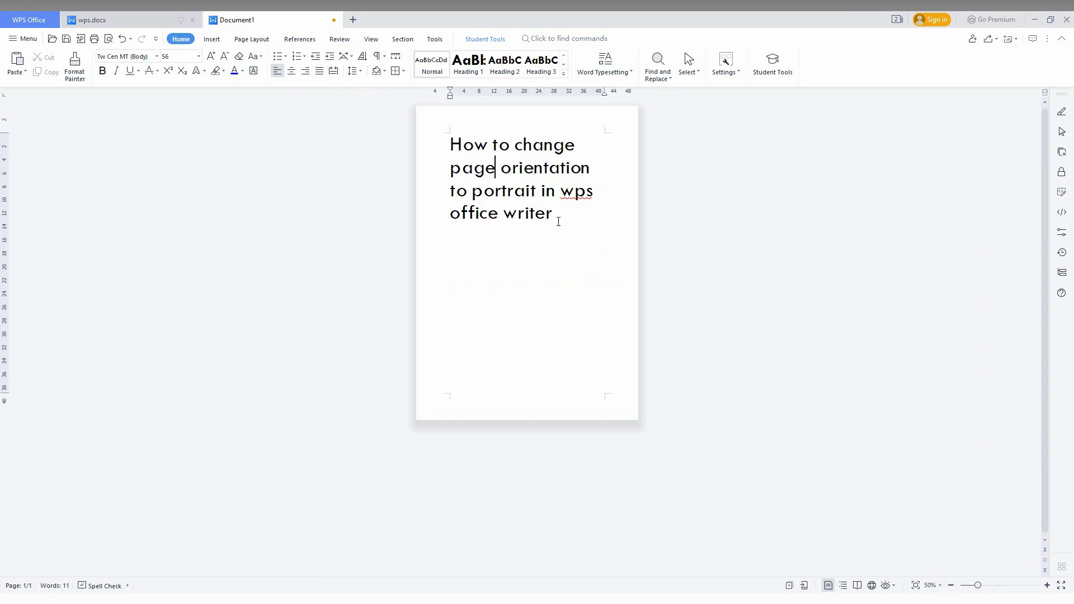
click(558, 221)
key(Return)
key(Return)
key(Return)
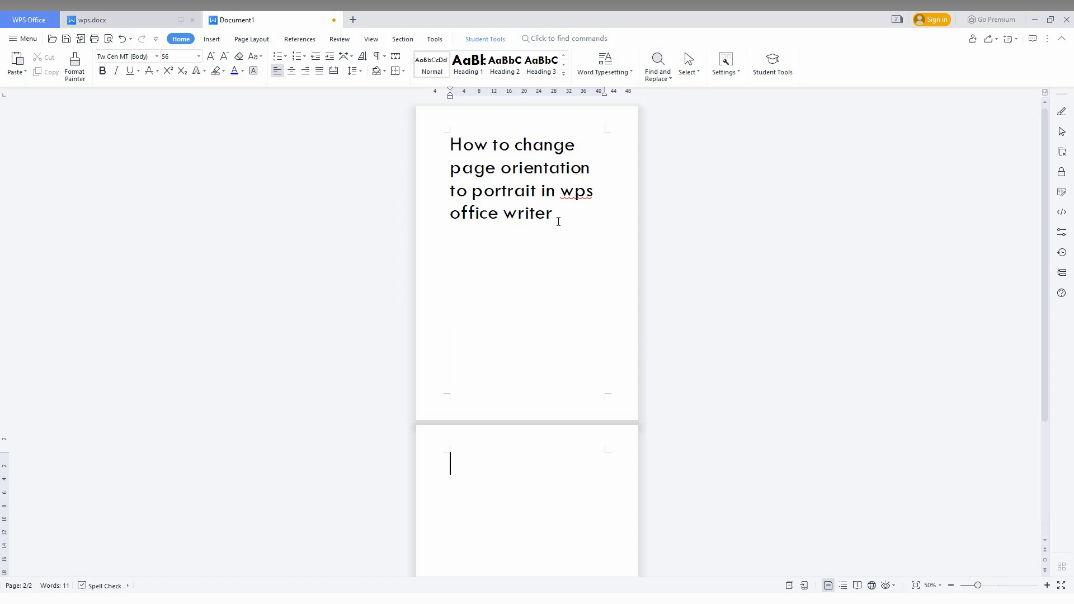
scroll(559, 193, down, 3)
scroll(613, 288, up, 3)
Show the Page Layout ribbon.
click(247, 39)
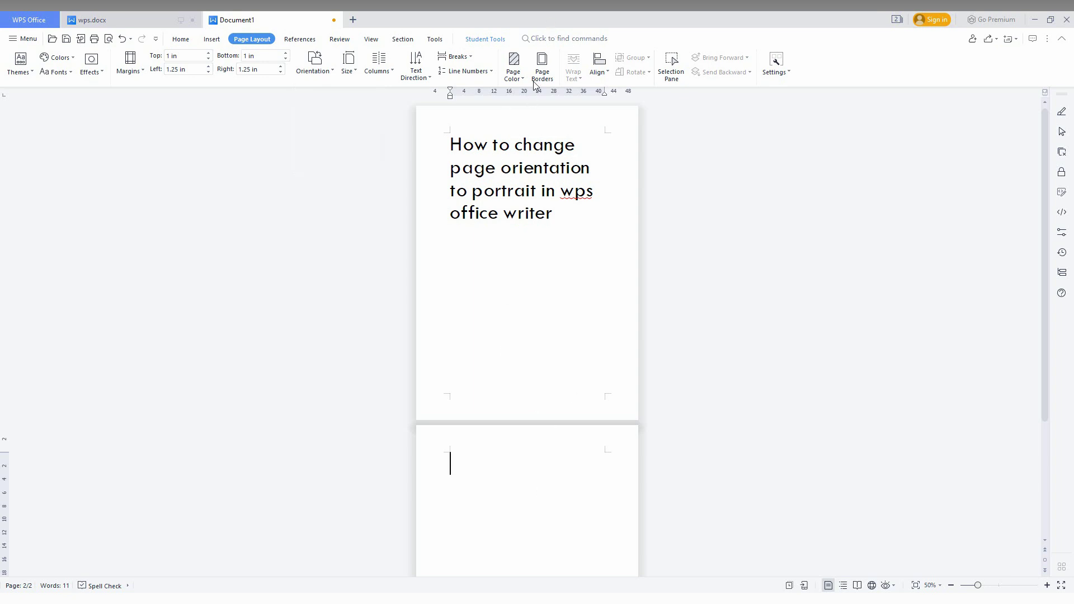
scroll(542, 349, down, 3)
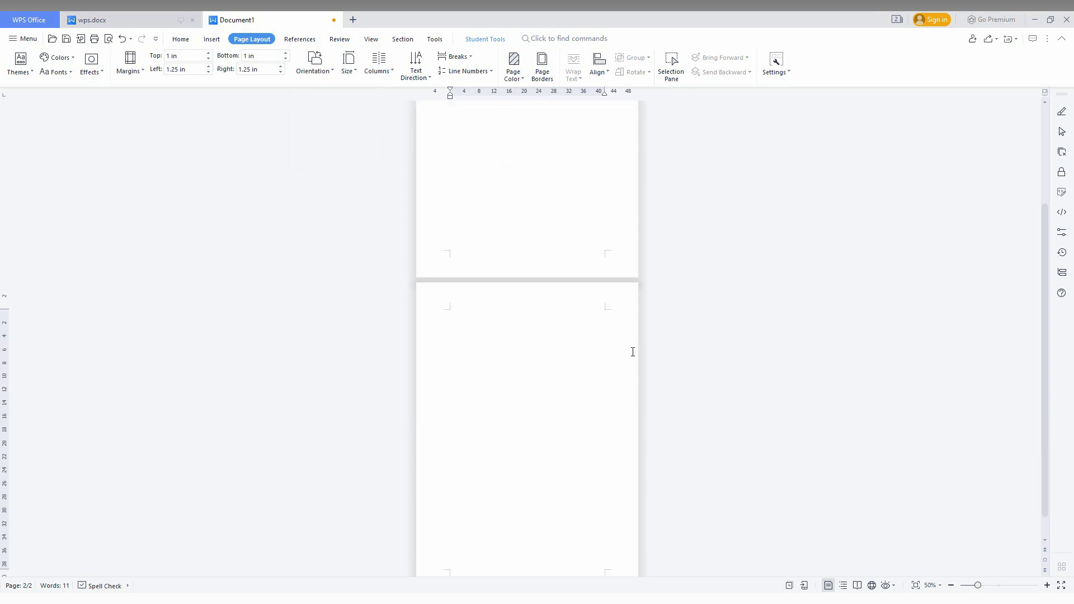
scroll(601, 386, up, 3)
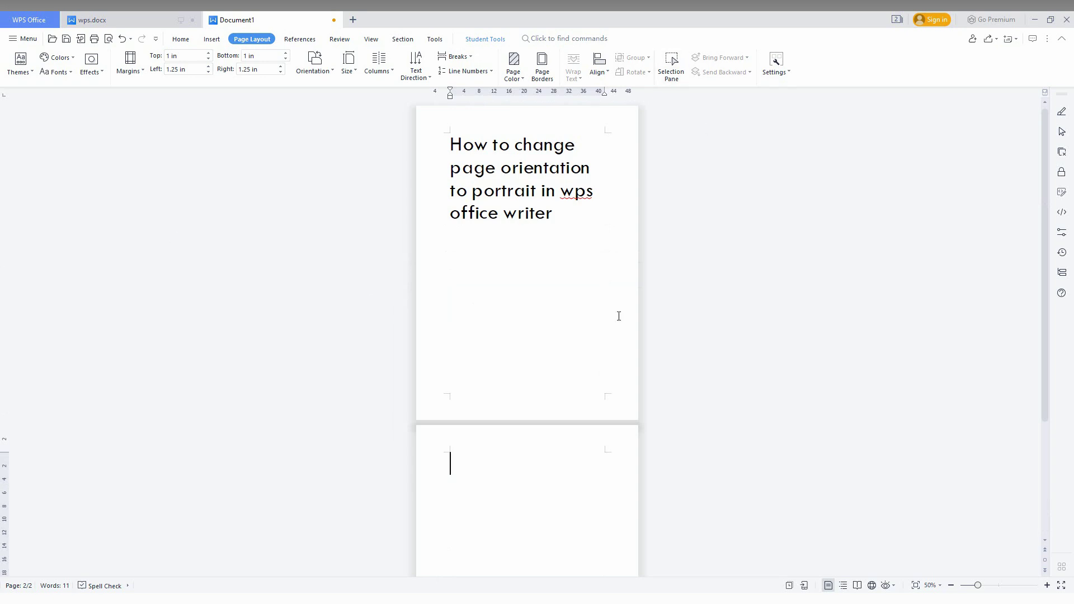
Change both pages of the document to Landscape orientation.
click(330, 74)
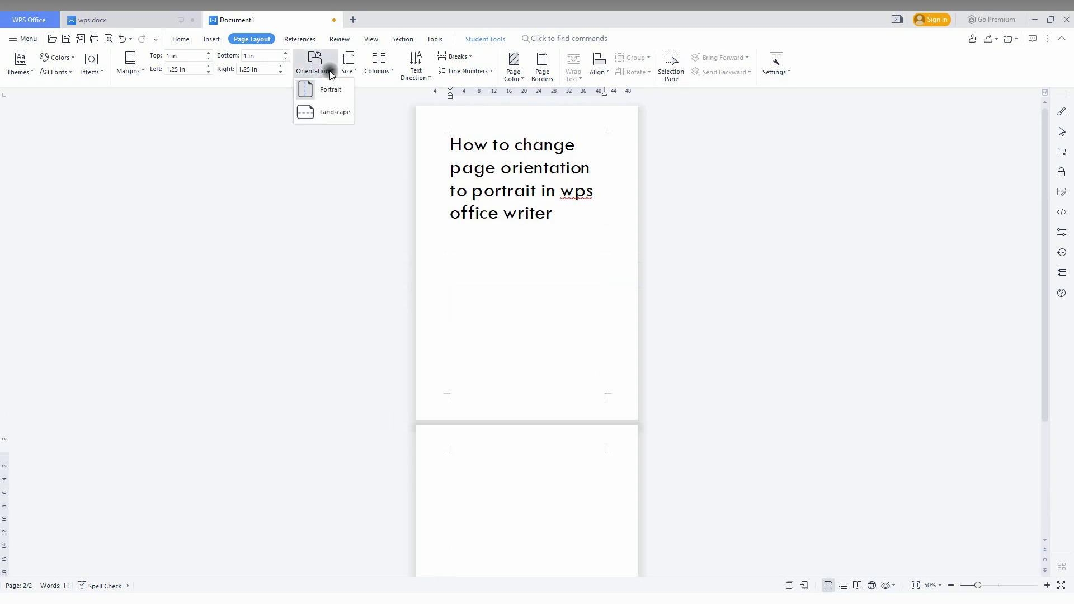
click(321, 109)
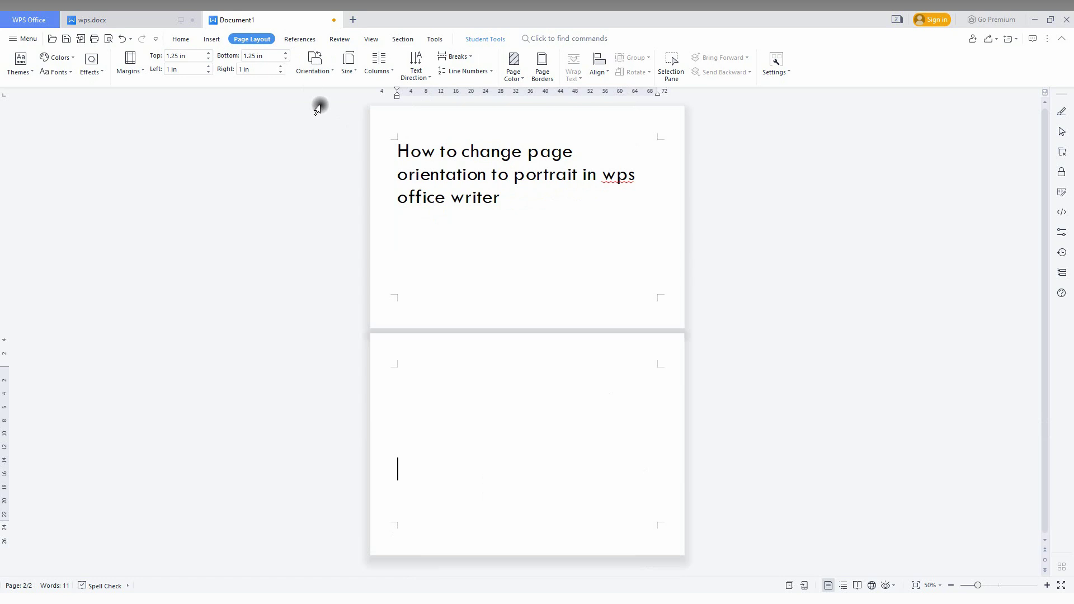
click(283, 245)
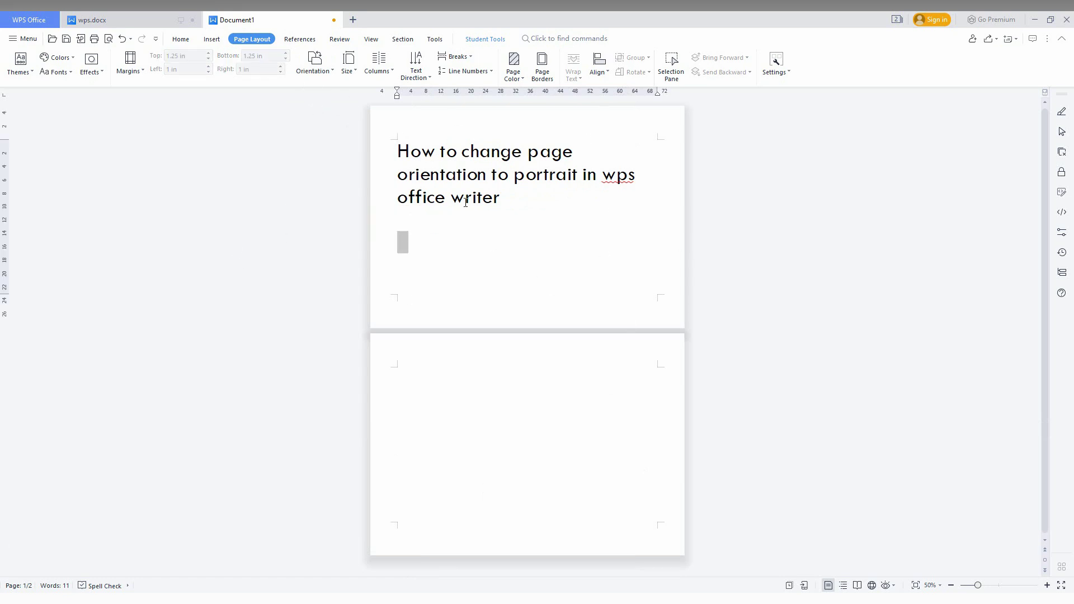
Delete the words 'to portrait' from the heading.
drag(514, 175, 579, 178)
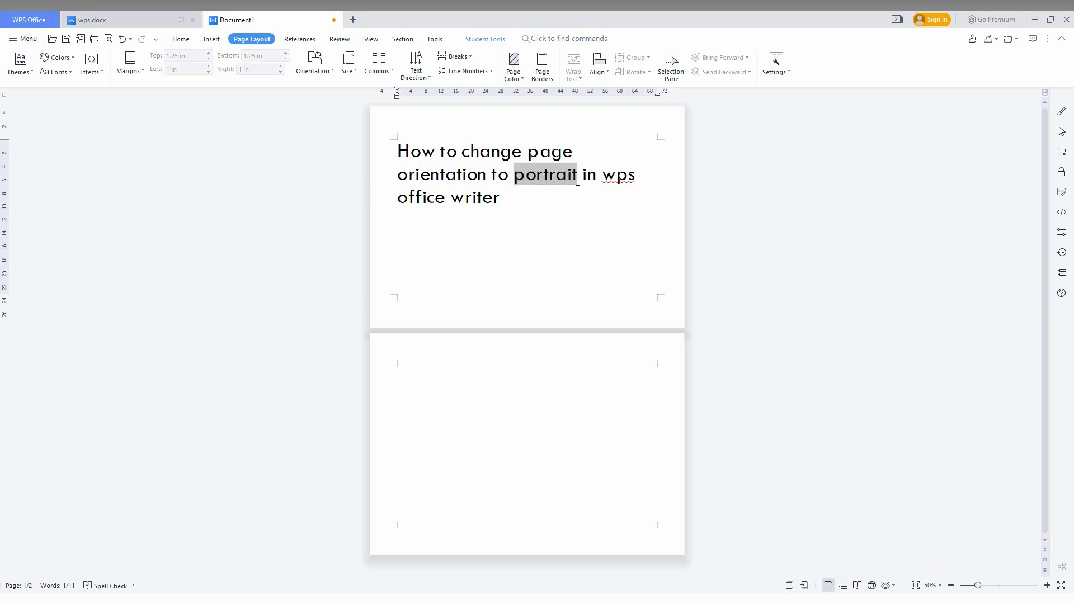
key(BackSpace)
key(BackSpace)
key(BackSpace)
key(BackSpace)
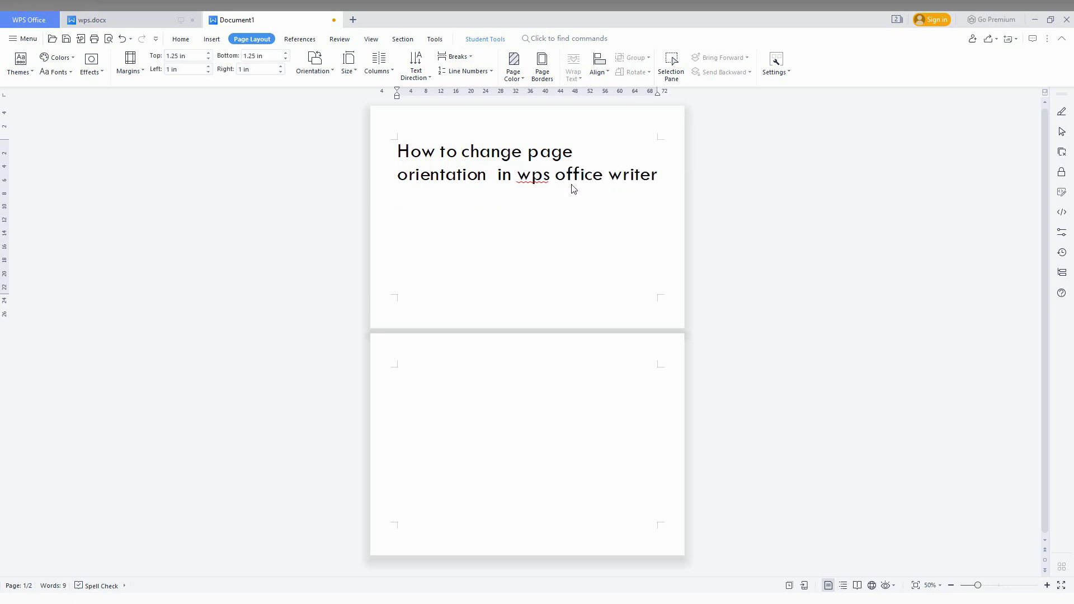
key(BackSpace)
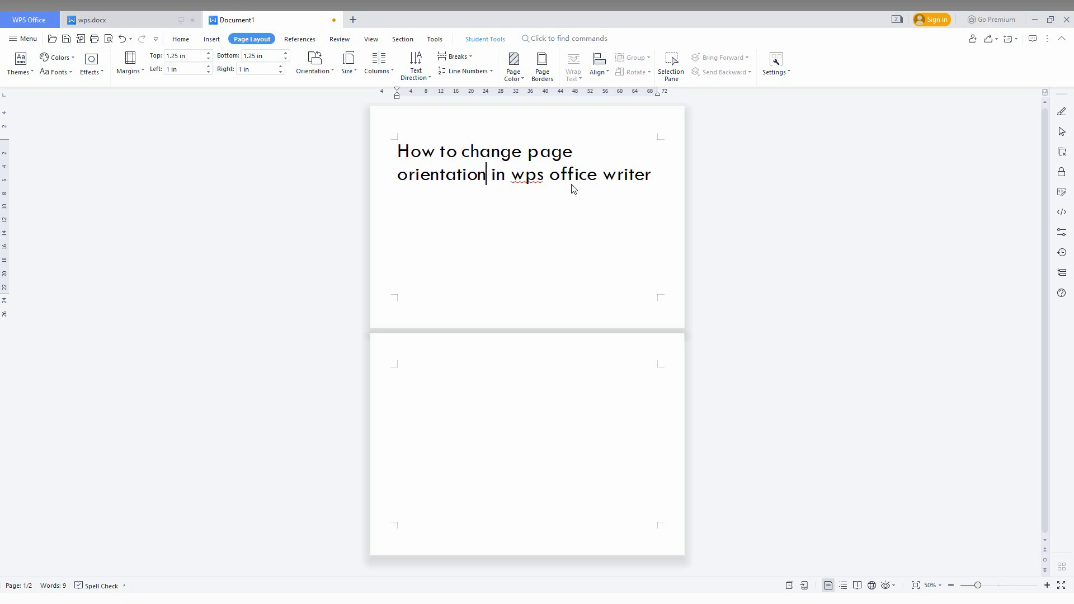
Select the whole heading and set the page orientation back to Portrait.
click(564, 237)
click(403, 145)
drag(402, 144, 652, 197)
key(ctrl+c)
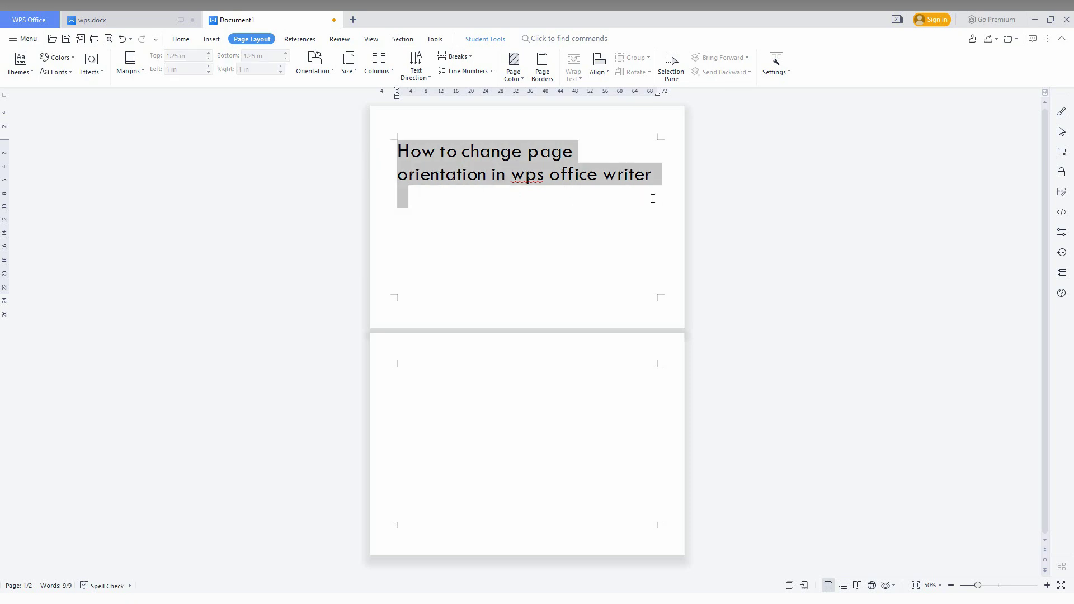
click(315, 64)
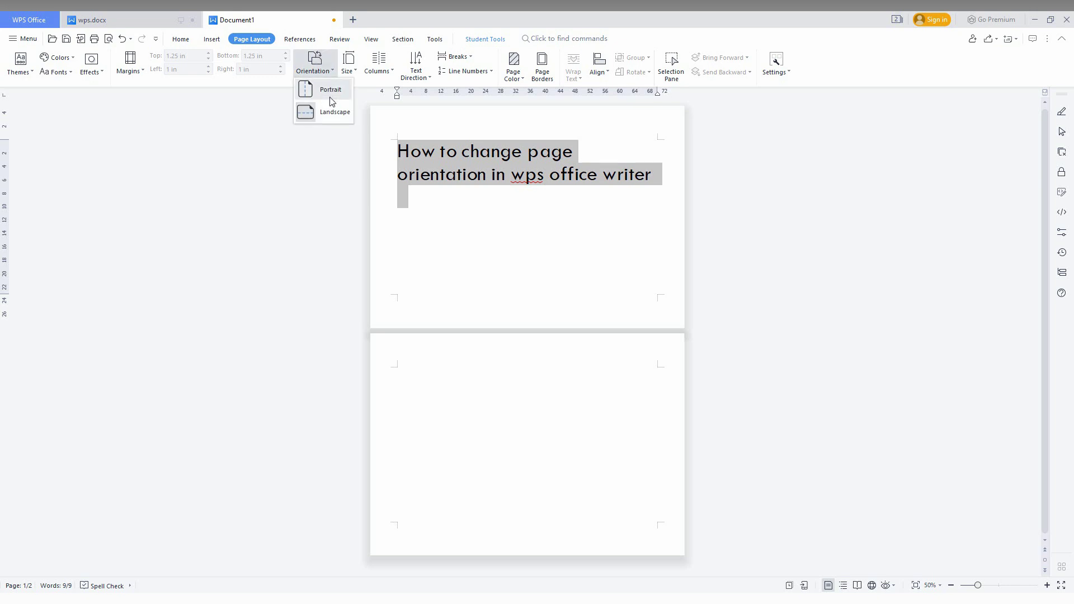
click(331, 90)
click(483, 214)
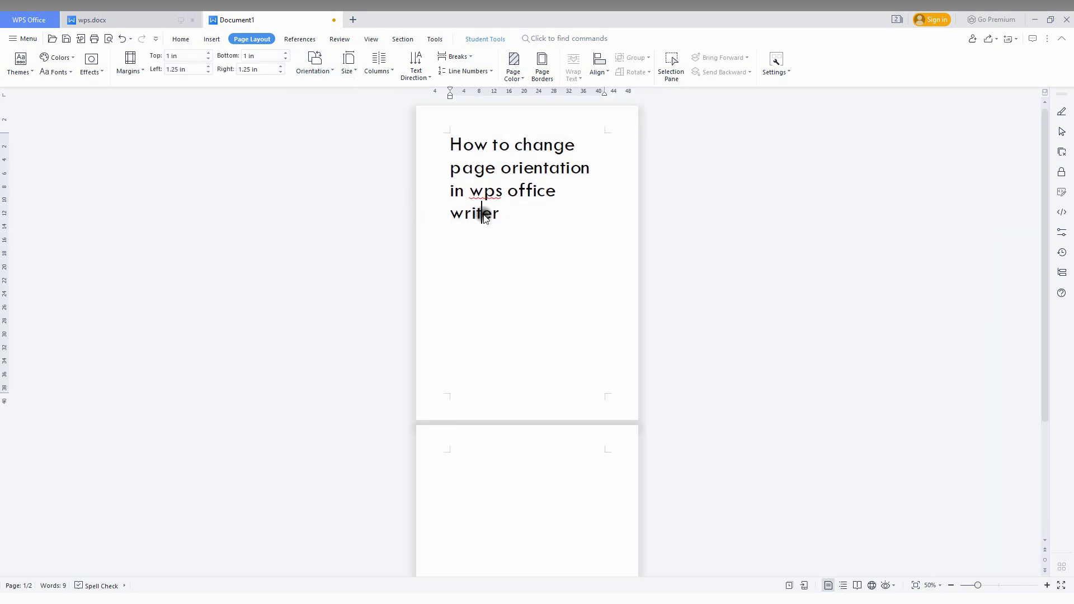
Copy the heading and paste several copies on a new line after 'writer'.
right_click(482, 211)
click(451, 140)
drag(450, 141, 520, 216)
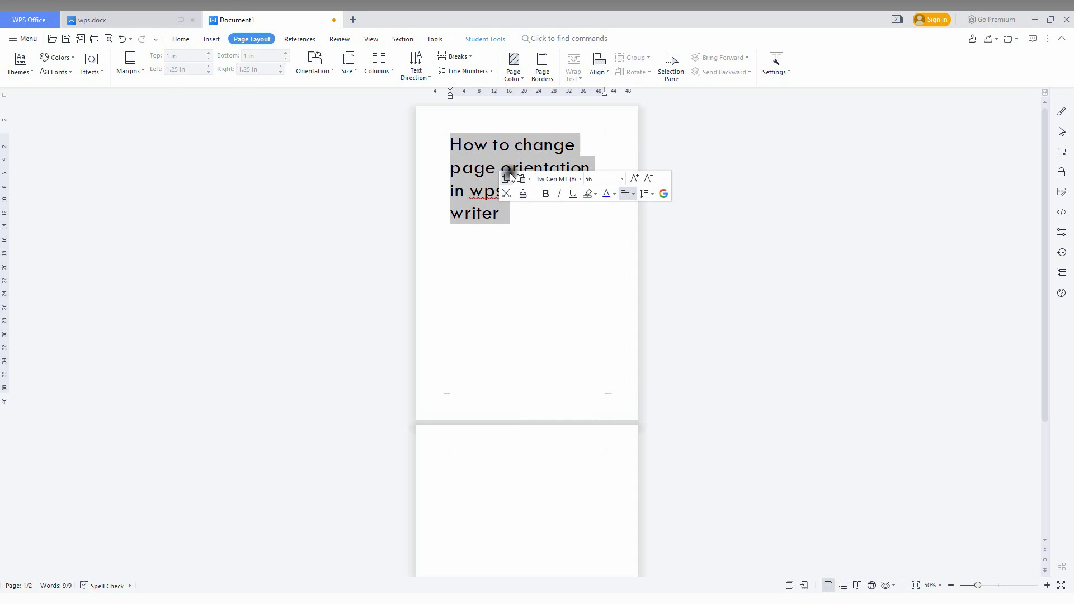
click(512, 223)
text(\)
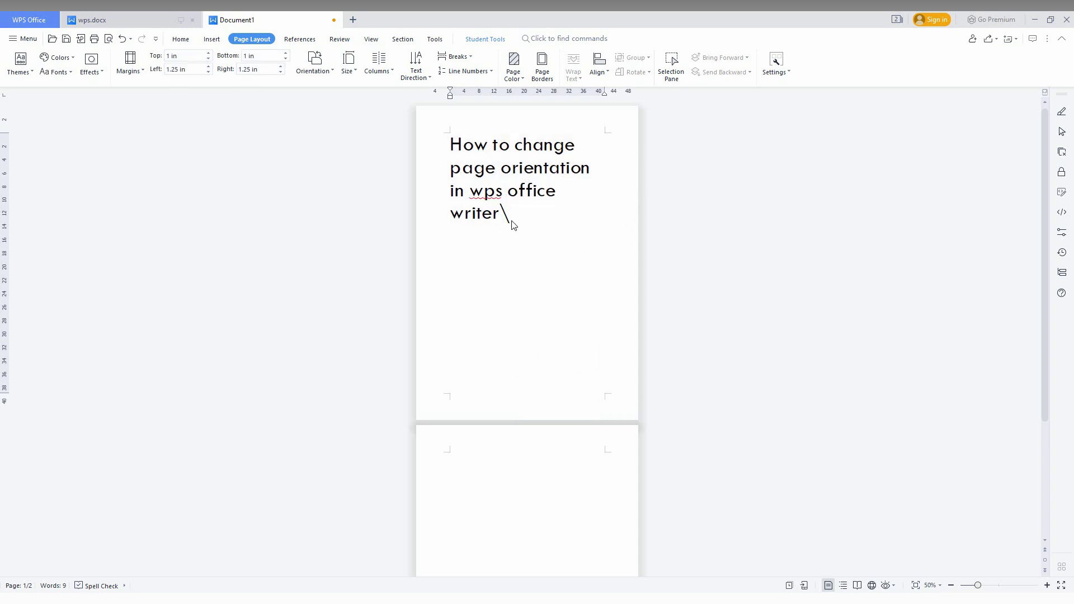
key(Return)
key(ctrl+v)
key(ctrl+v)
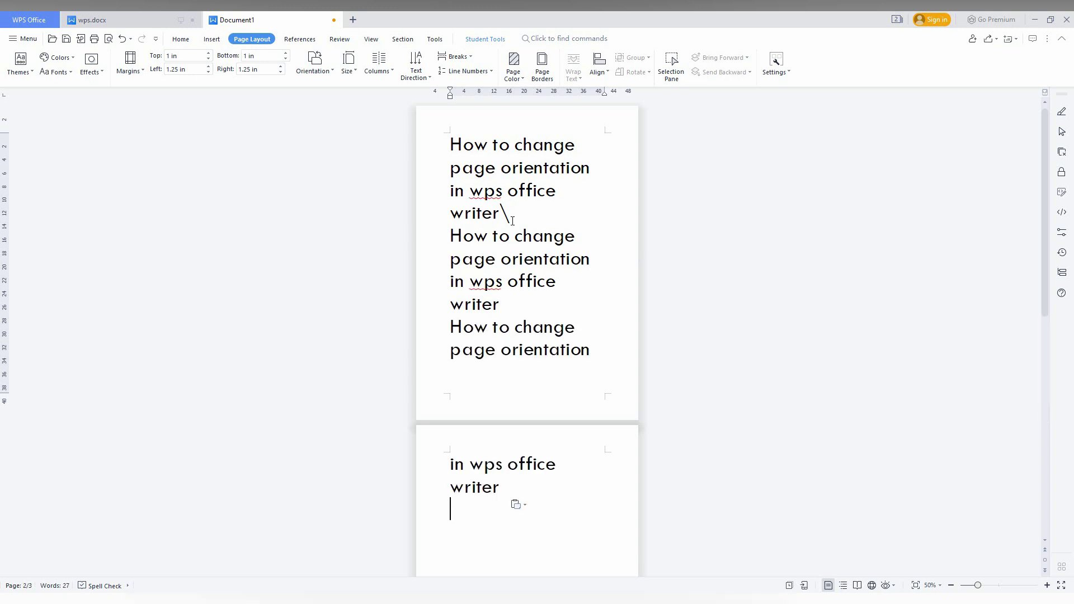
key(ctrl+v)
key(ctrl+v)
key(ctrl+v)
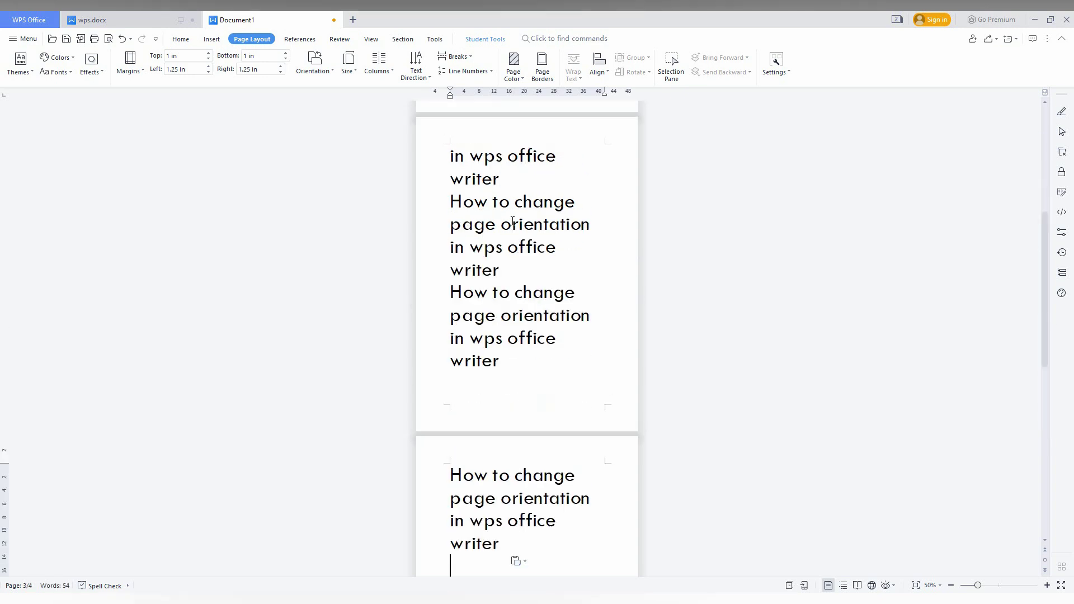
Trim the excess text from the final copy and remove the blank third page.
key(BackSpace)
key(BackSpace)
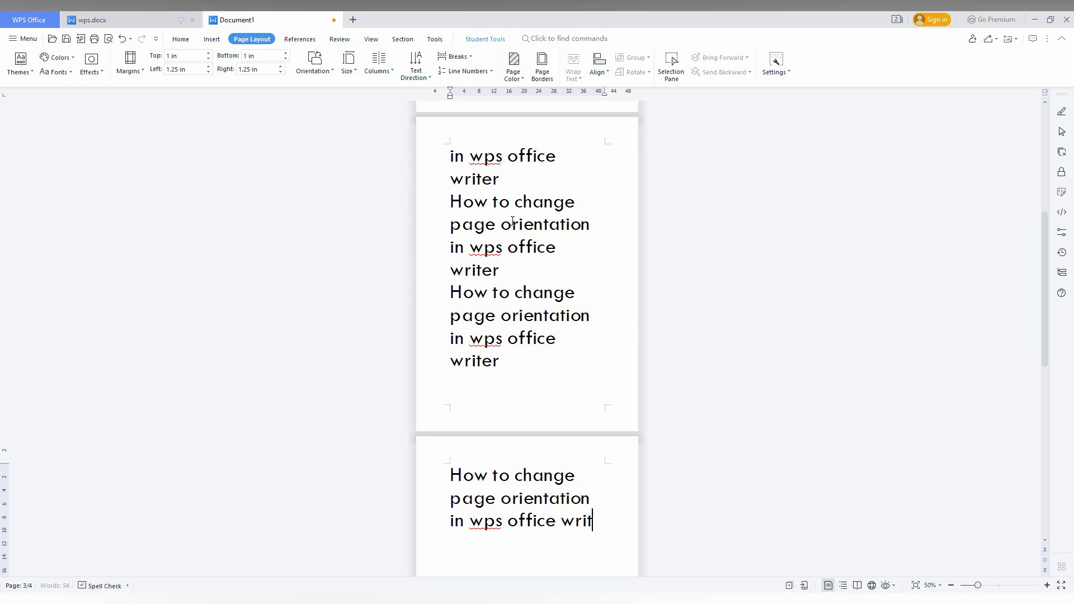
key(BackSpace)
key(BackSpace)
key(BackSpace)
key(BackSpace)
key(BackSpace)
key(BackSpace)
key(BackSpace)
key(BackSpace)
key(BackSpace)
key(BackSpace)
key(BackSpace)
key(BackSpace)
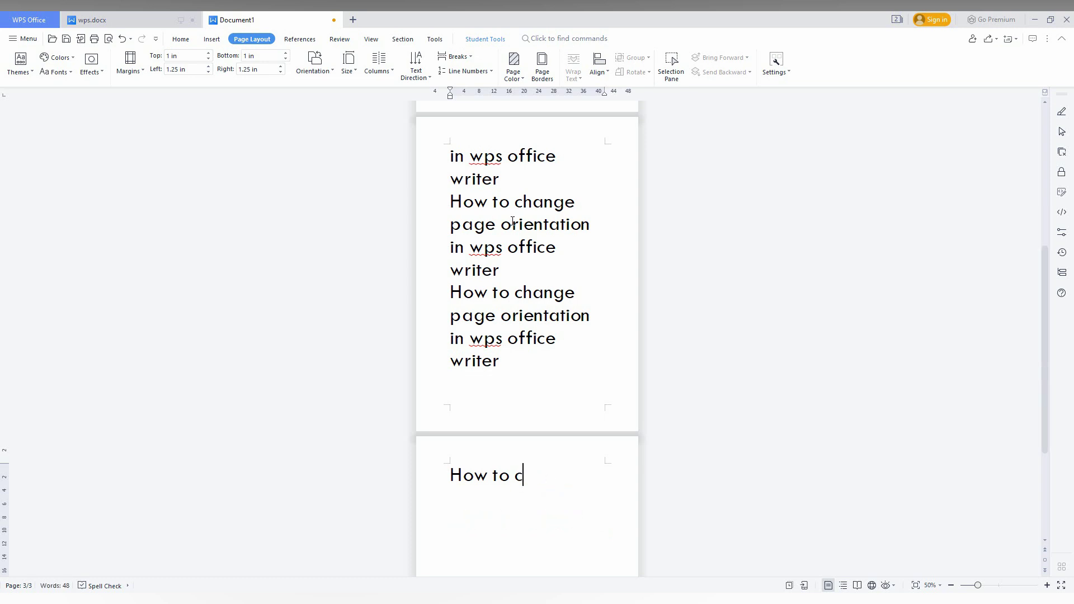
key(BackSpace)
key(BackSpace)
key(BackSpace)
key(BackSpace)
key(BackSpace)
key(BackSpace)
key(BackSpace)
key(BackSpace)
key(BackSpace)
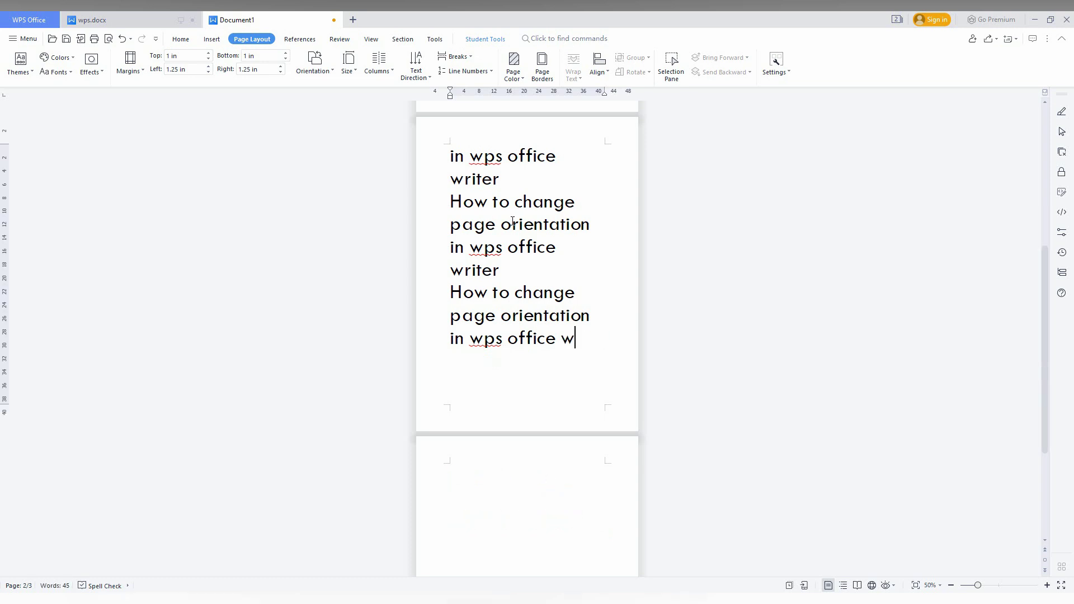
scroll(510, 221, up, 3)
scroll(547, 221, down, 4)
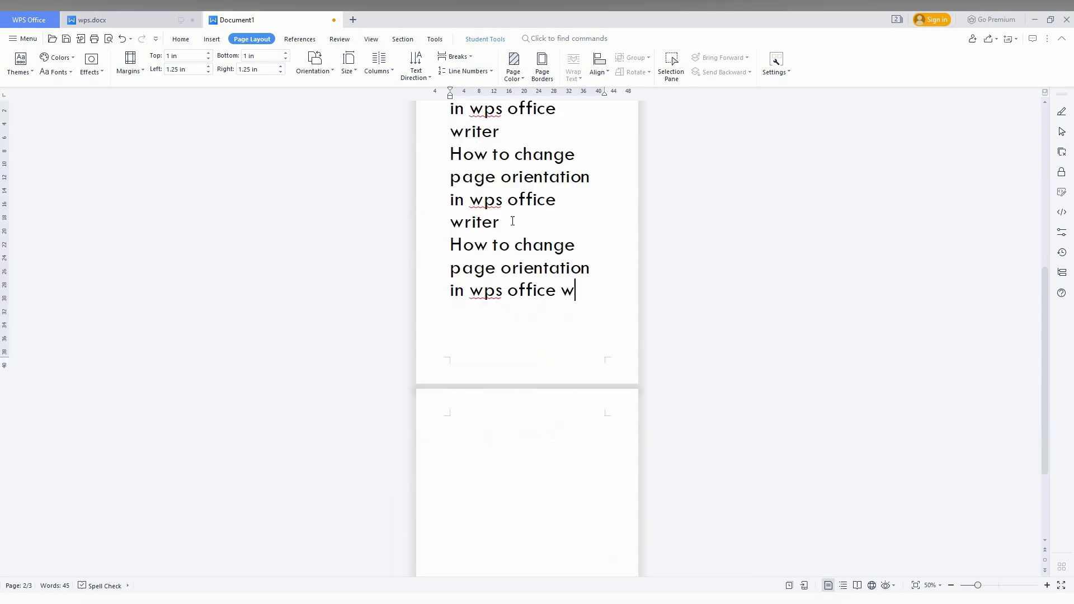
scroll(445, 259, down, 3)
click(452, 298)
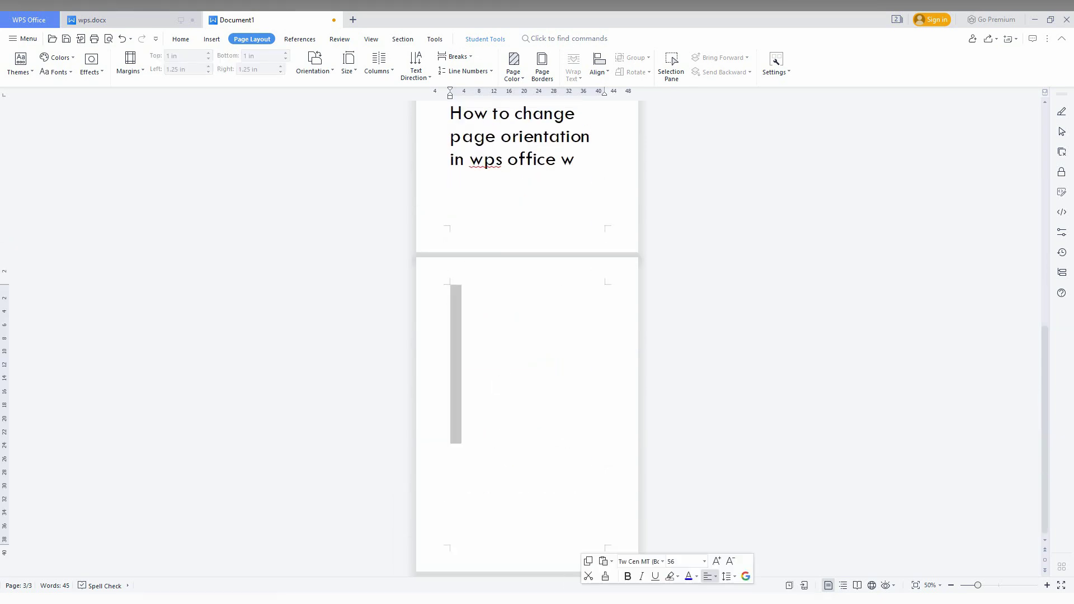
key(BackSpace)
mouse_move(605, 590)
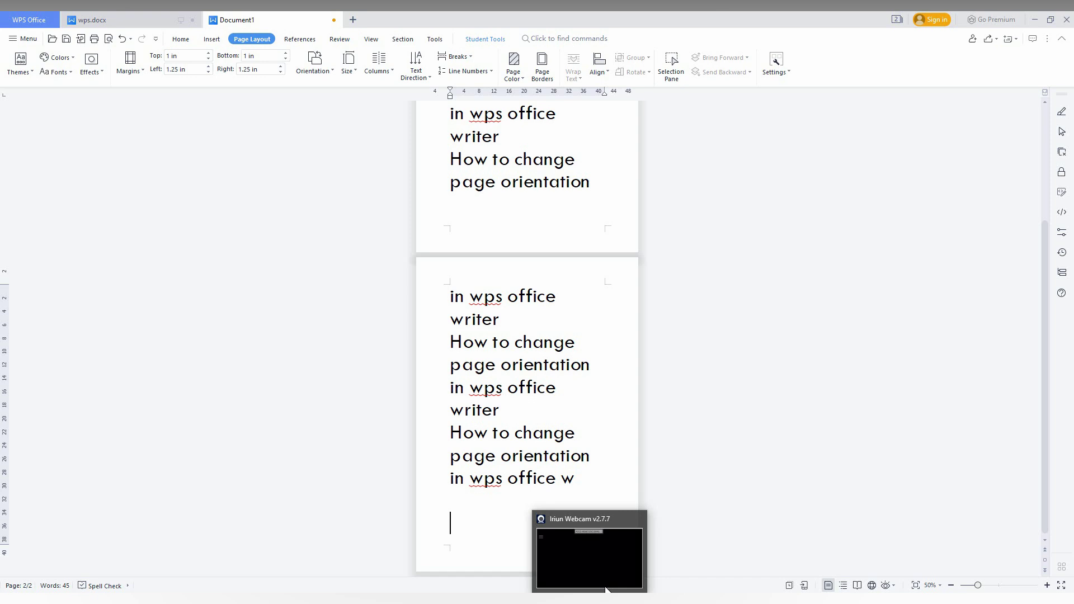
scroll(748, 214, up, 3)
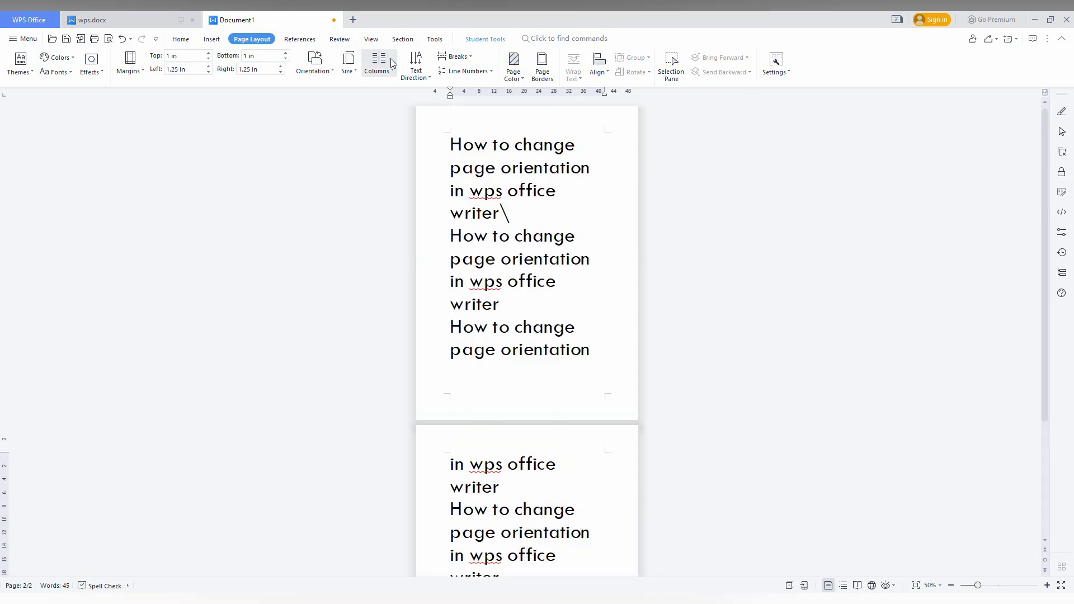
Set the repeated-heading document's pages to Landscape orientation.
click(328, 76)
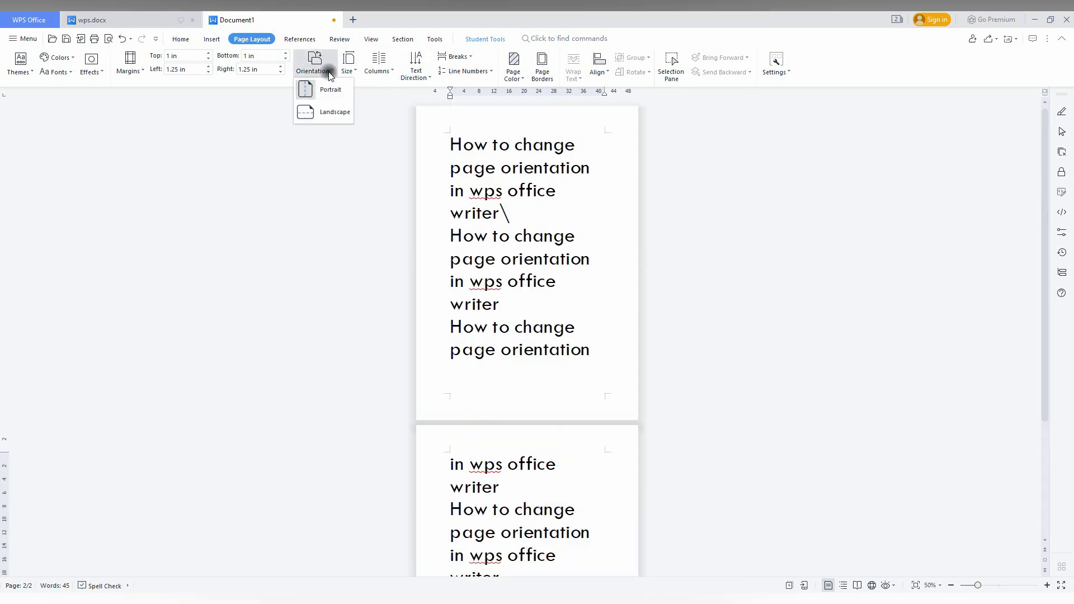
click(326, 111)
scroll(288, 271, up, 3)
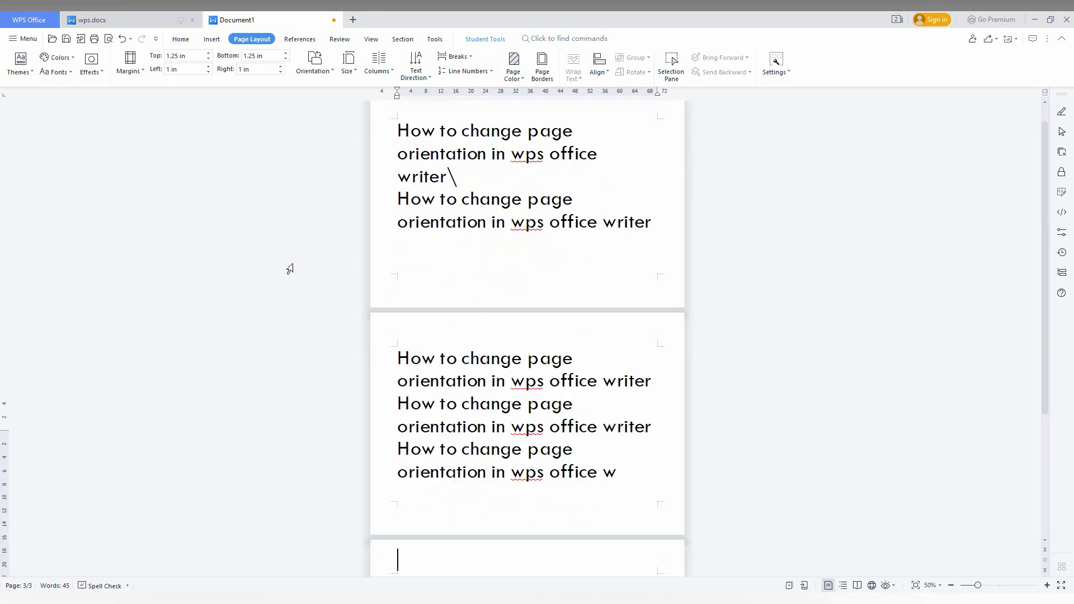